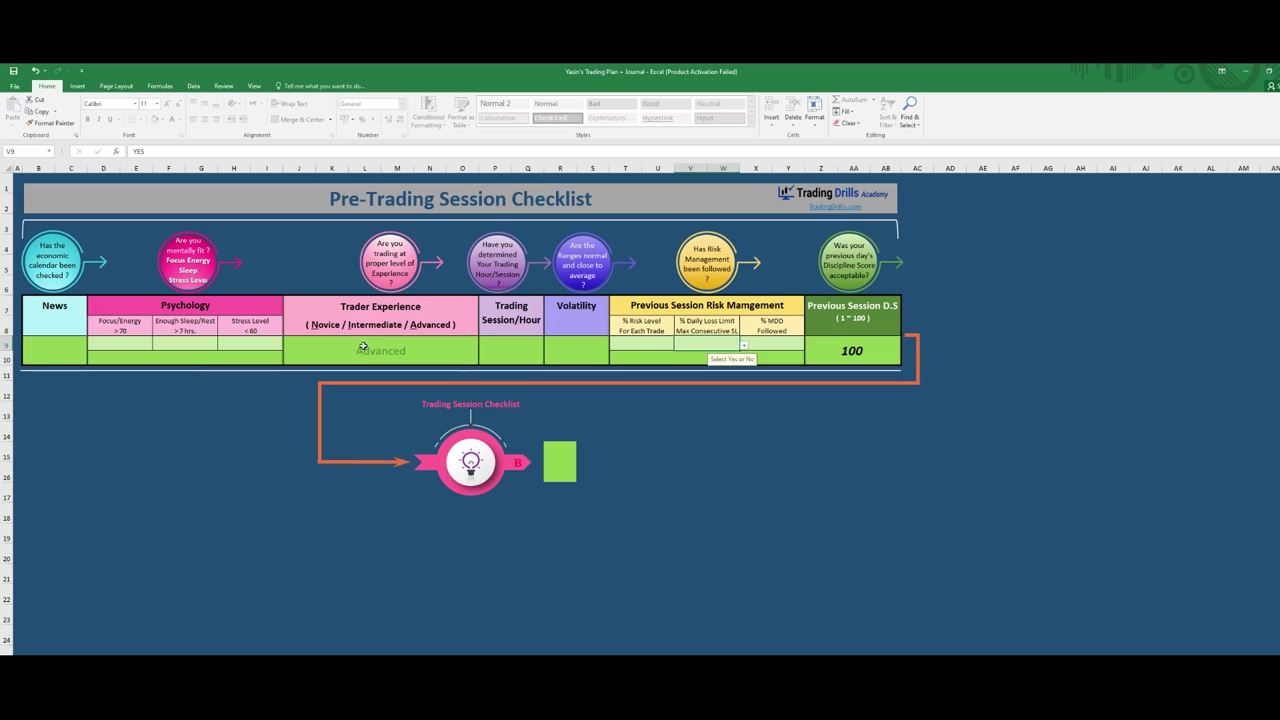
- Confirm the Previous Session D.S of 100 in row 9, then move to the Trading Session Checklist sheet
key(Tab)
key(Tab)
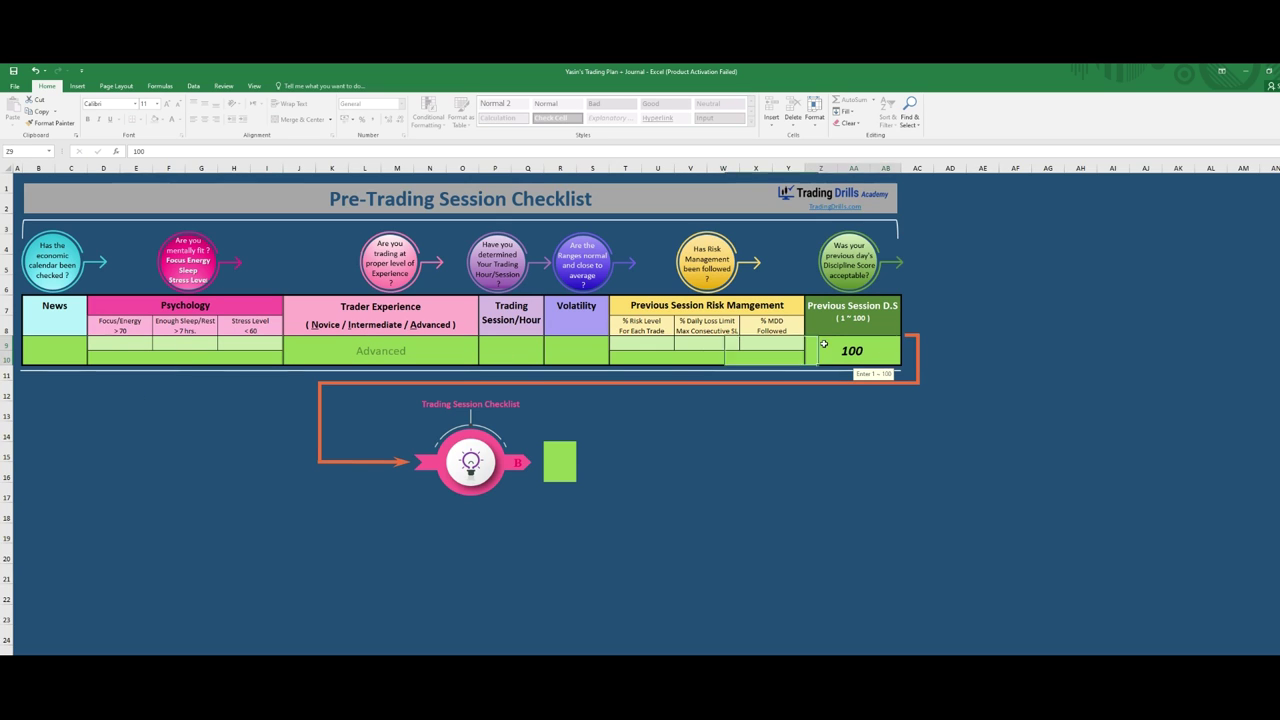
key(Tab)
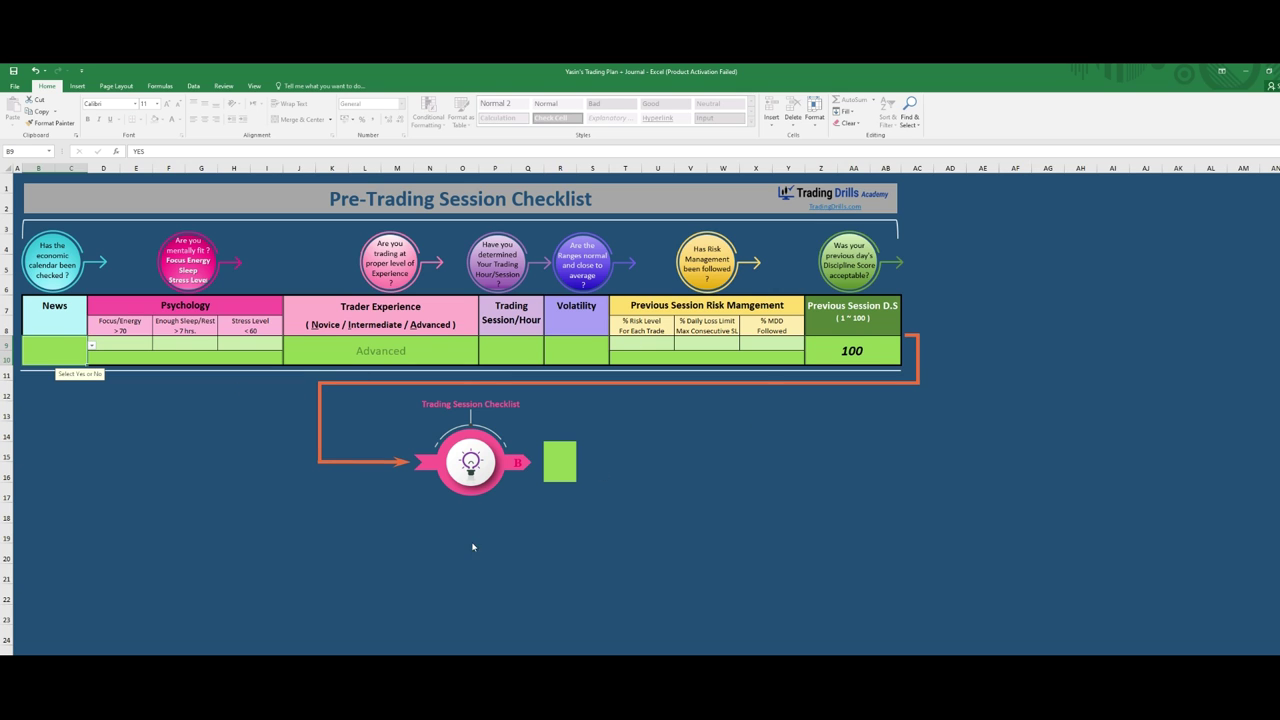
key(ctrl+Page_Down)
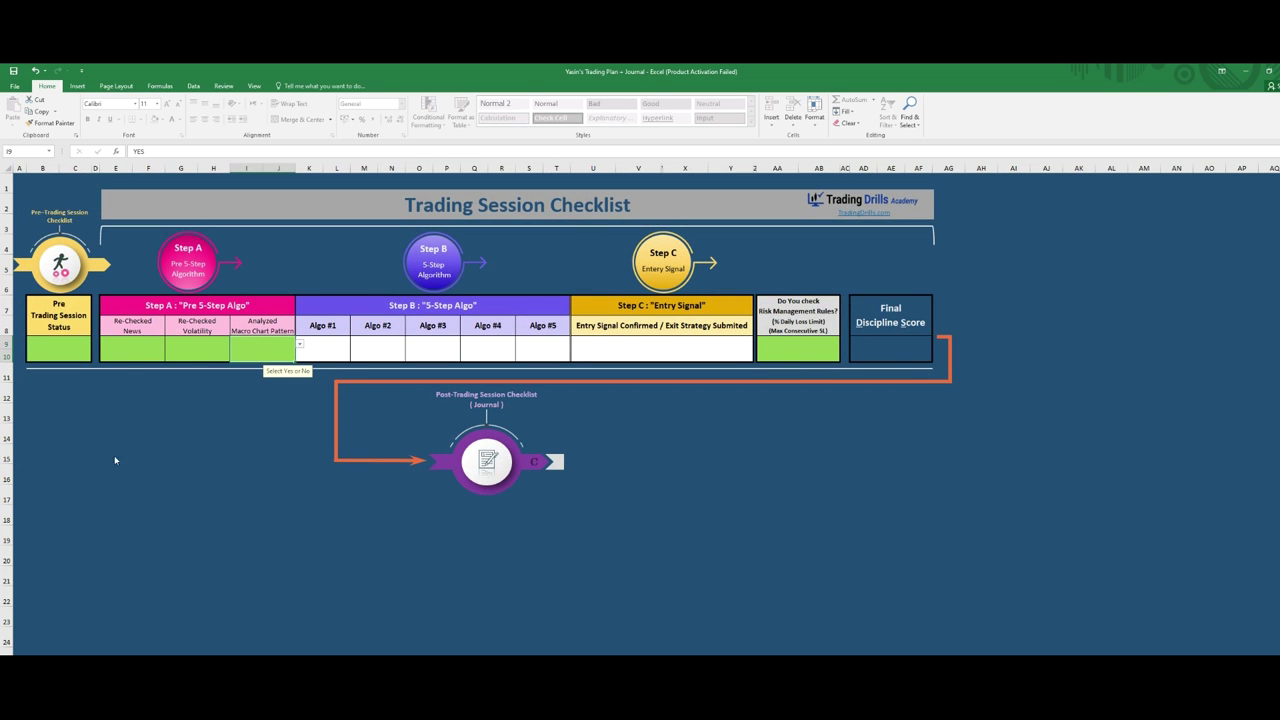
- Answer YES to Re-Checked News, Re-Checked Volatility and Analyzed Macro Chart Pattern in Step A
click(133, 346)
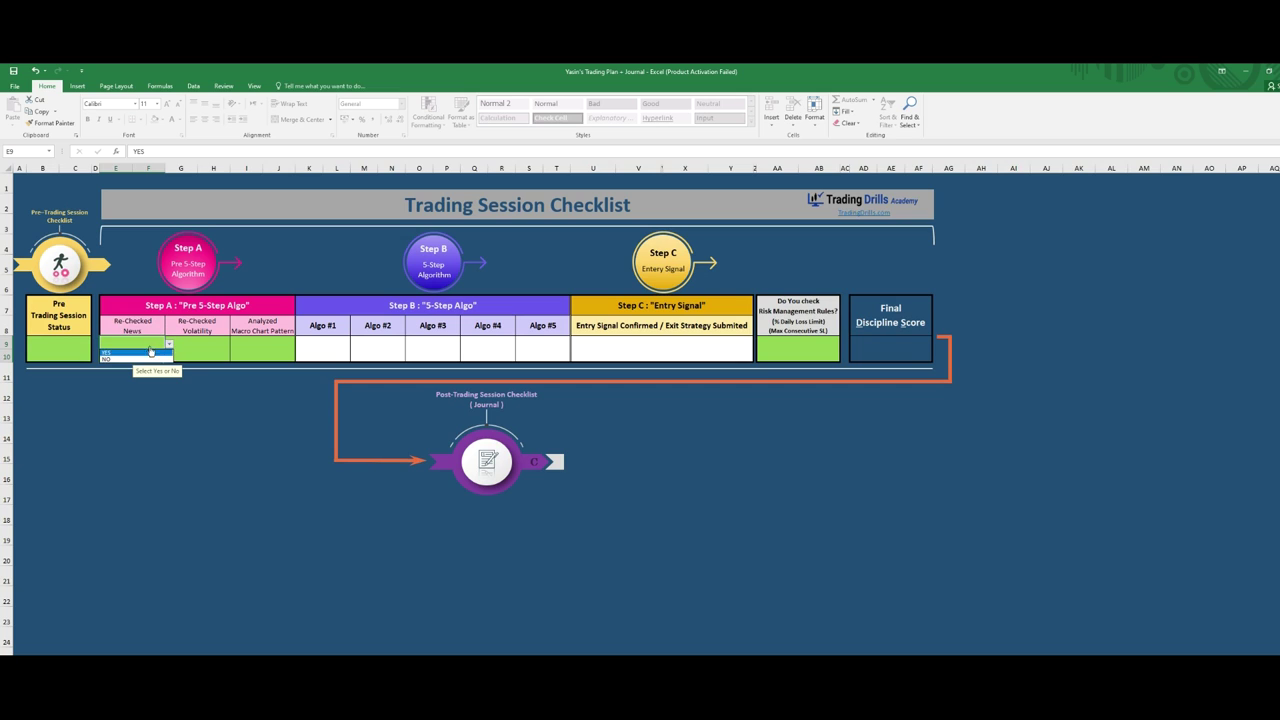
click(197, 348)
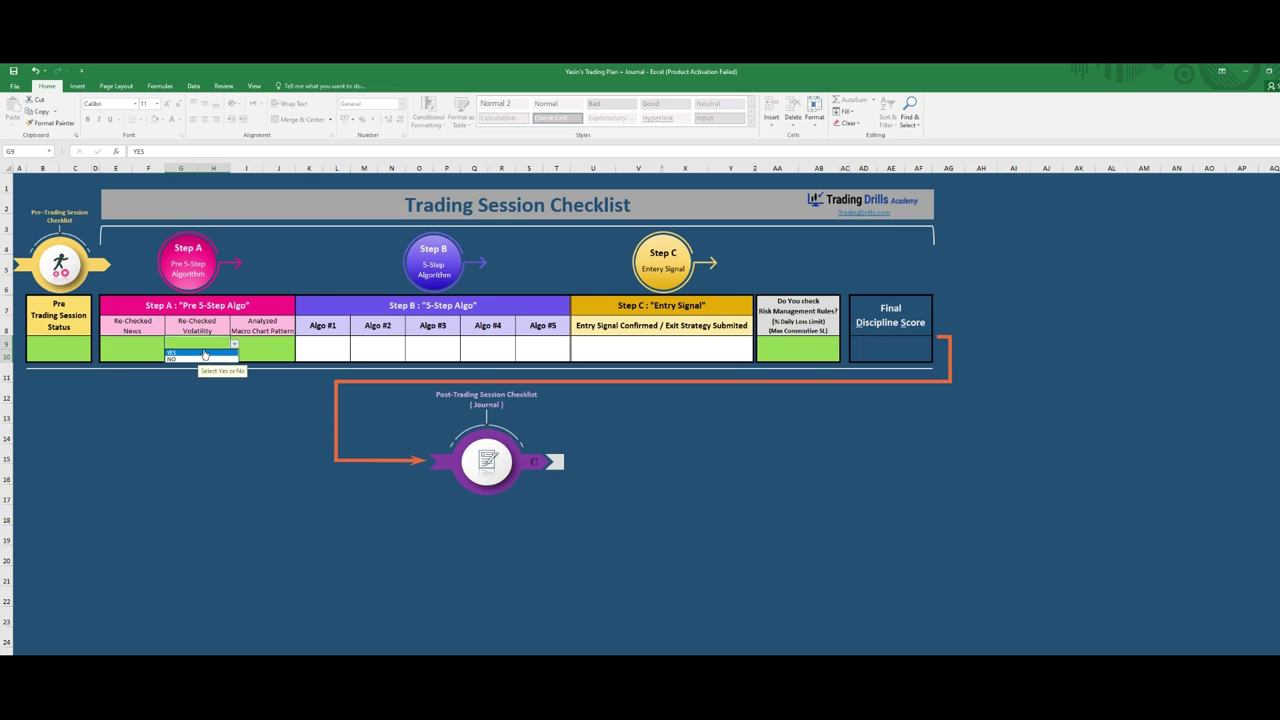
click(259, 346)
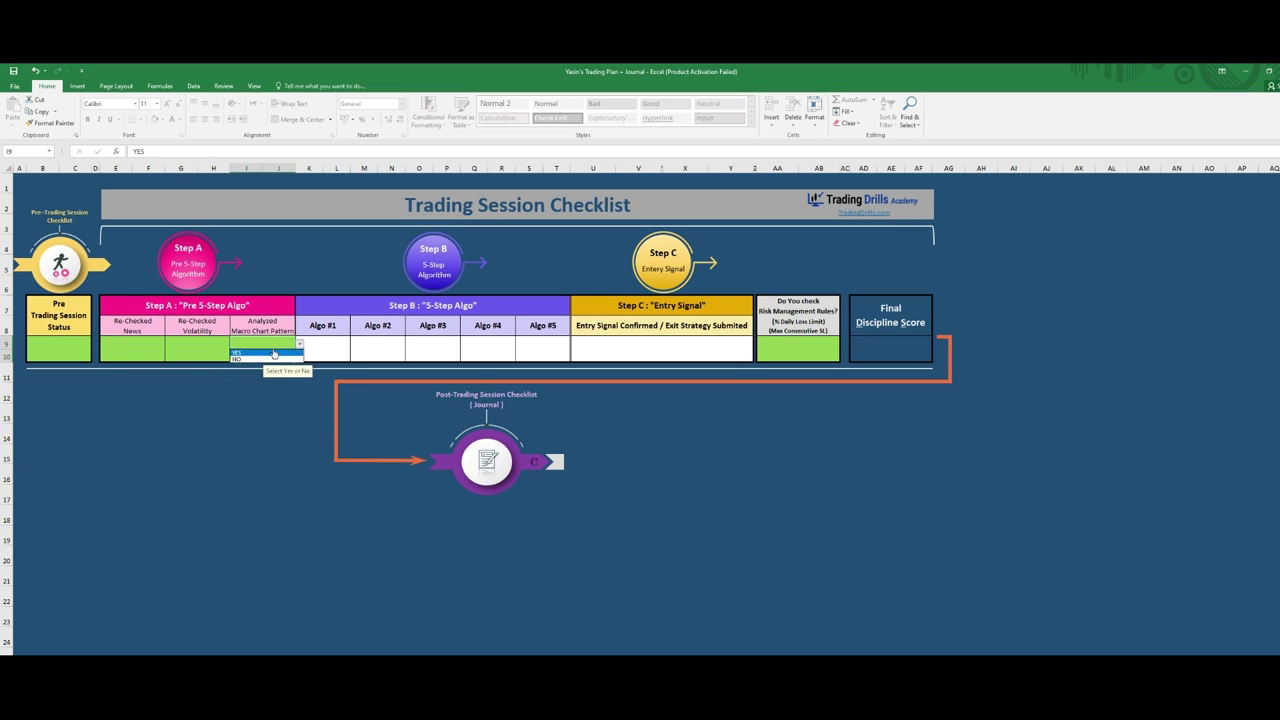
click(643, 345)
click(282, 345)
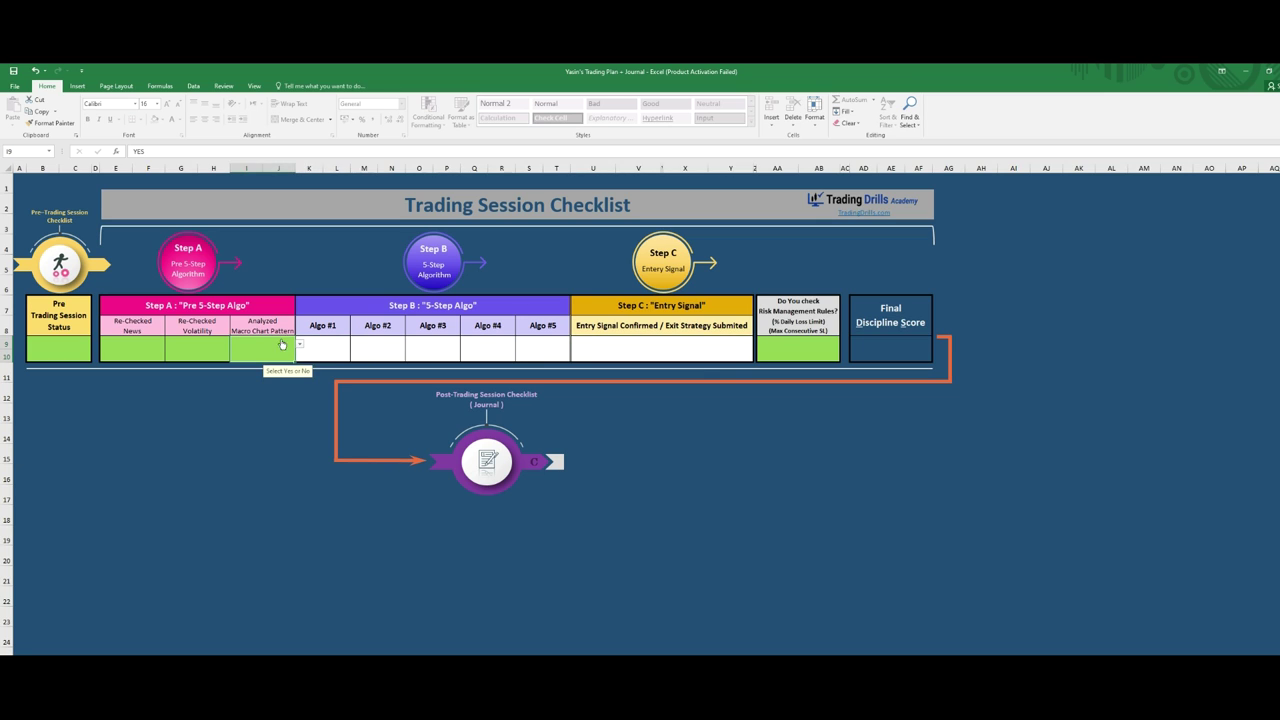
click(690, 340)
click(276, 352)
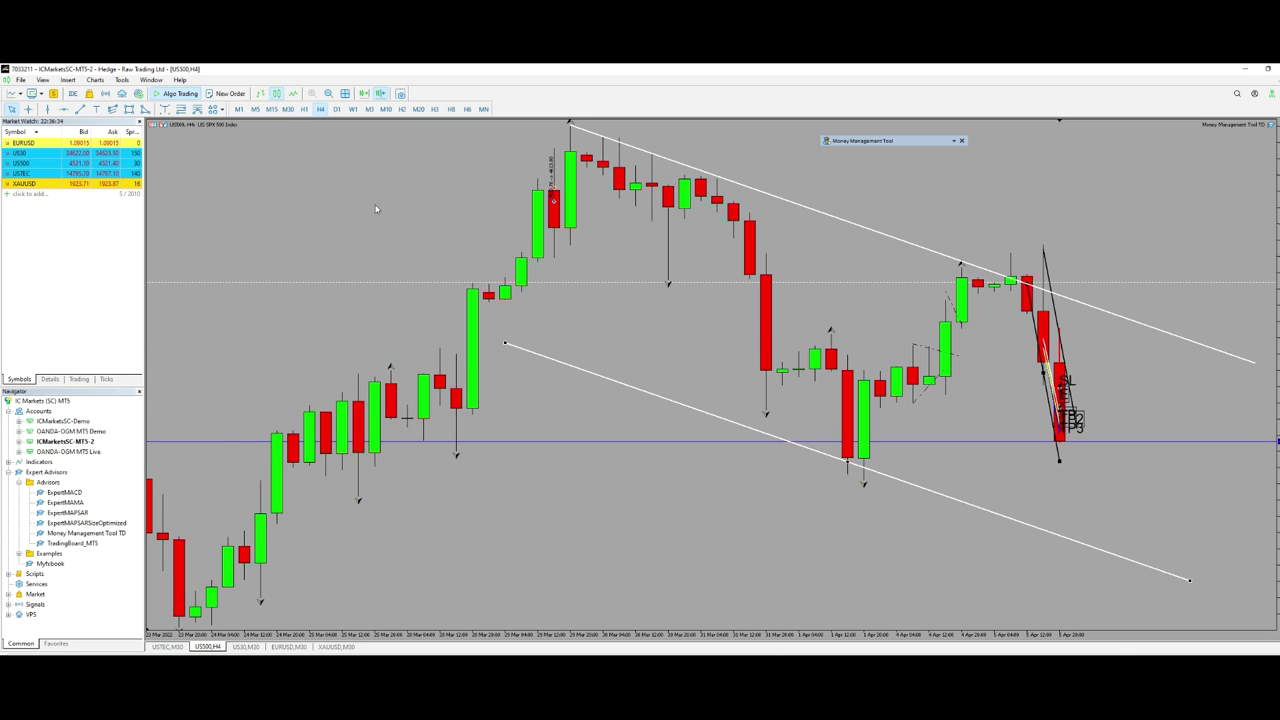
- Switch the US500 chart to the M20 timeframe
click(418, 109)
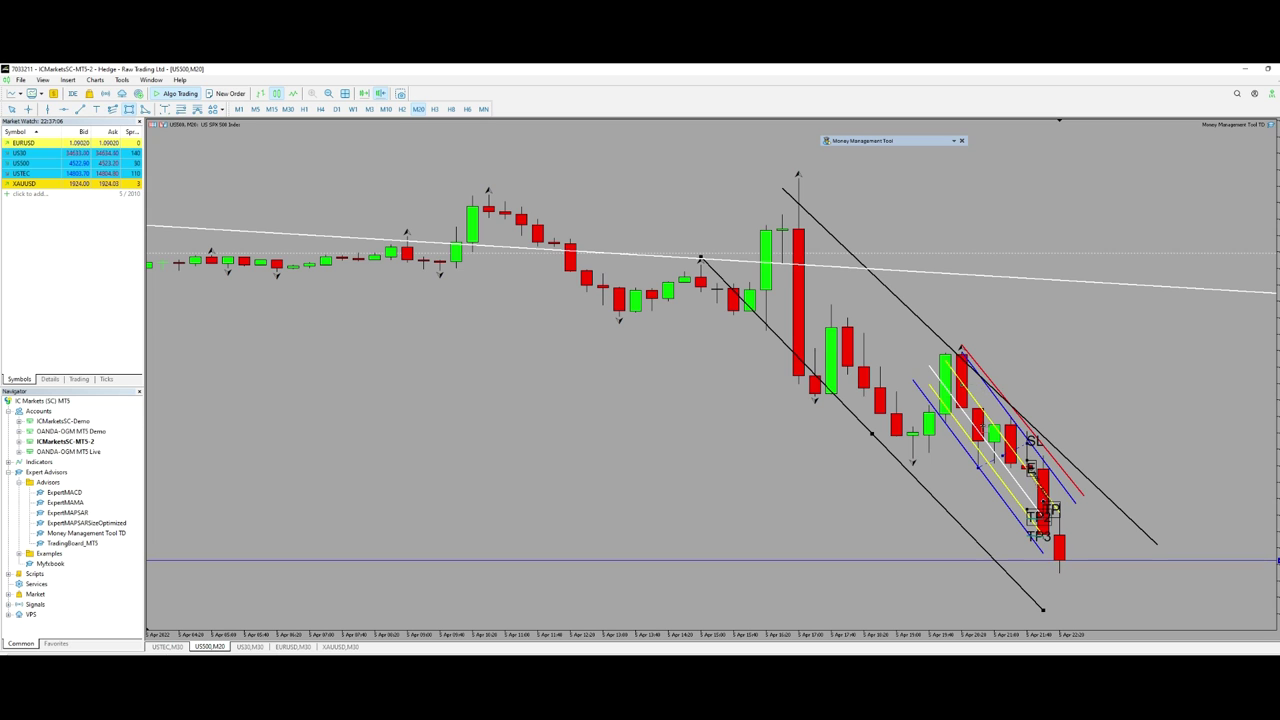
- Draw, move and delete a temporary rectangle on the US500 chart, then switch to M5
drag(962, 384, 1061, 557)
drag(1014, 477, 686, 463)
right_click(686, 463)
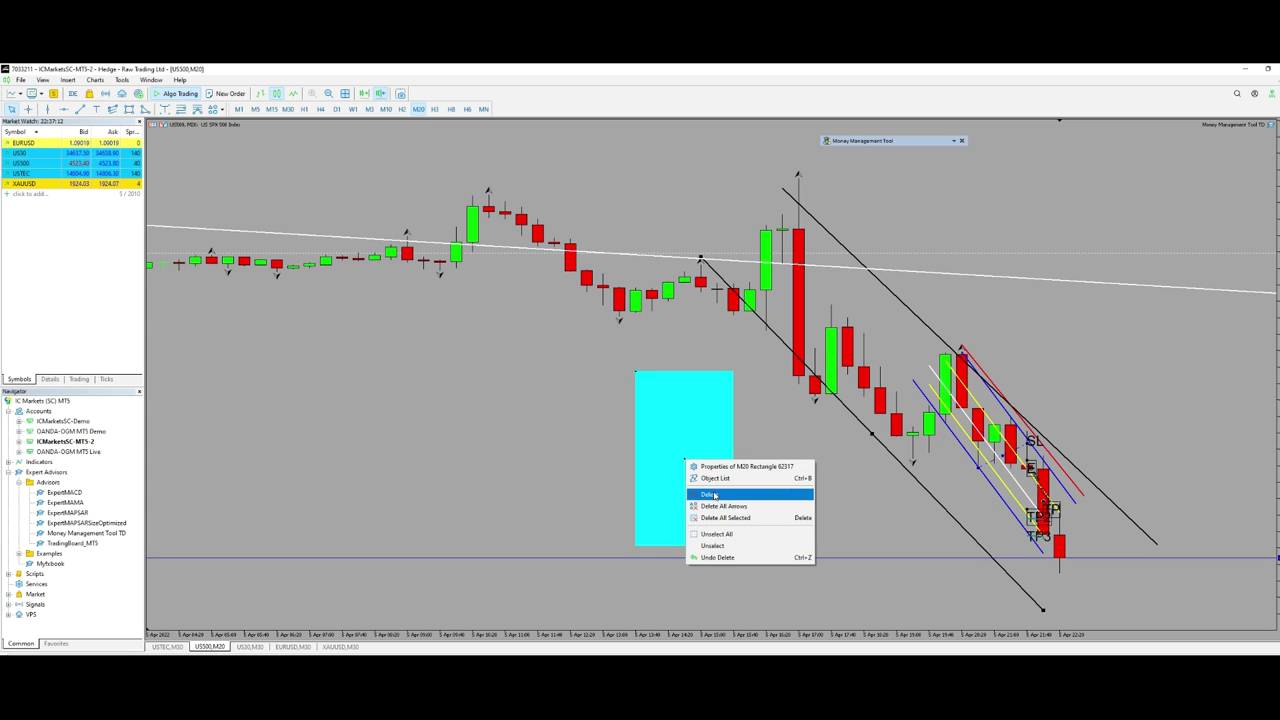
click(710, 494)
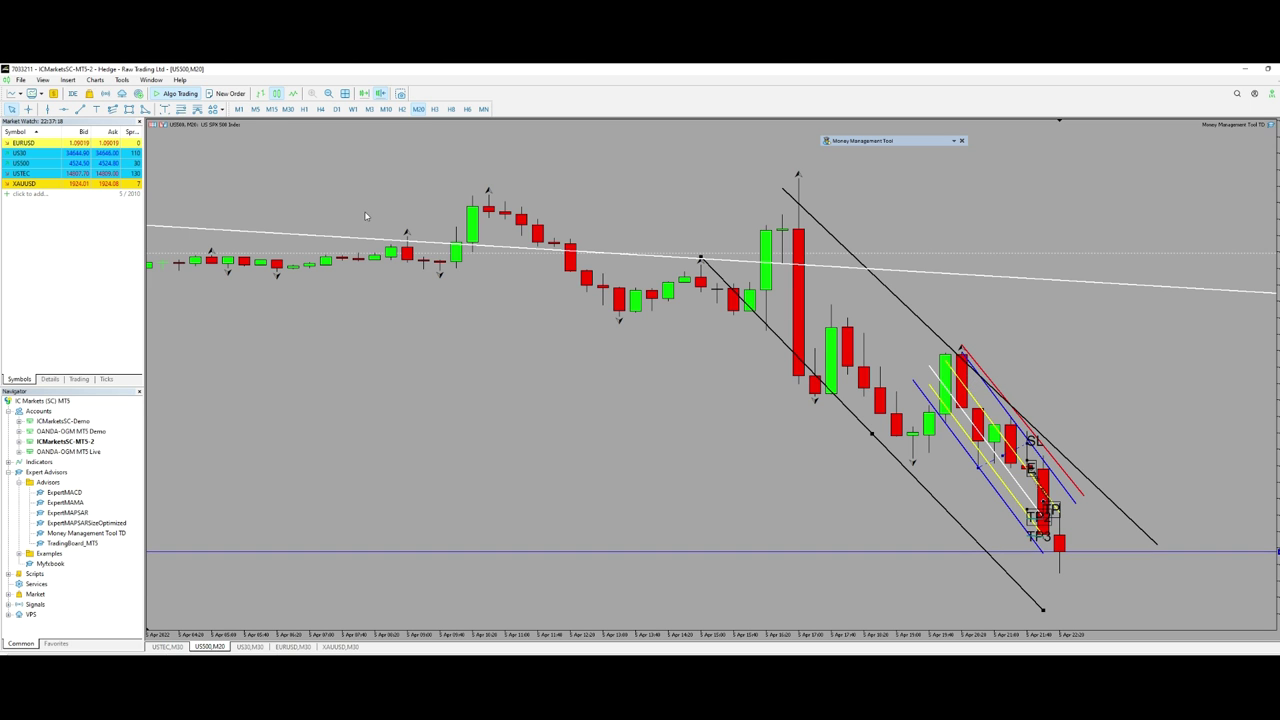
click(255, 109)
- Put the US500 chart on M5, zooming out and back in to review the channel and levels
click(364, 93)
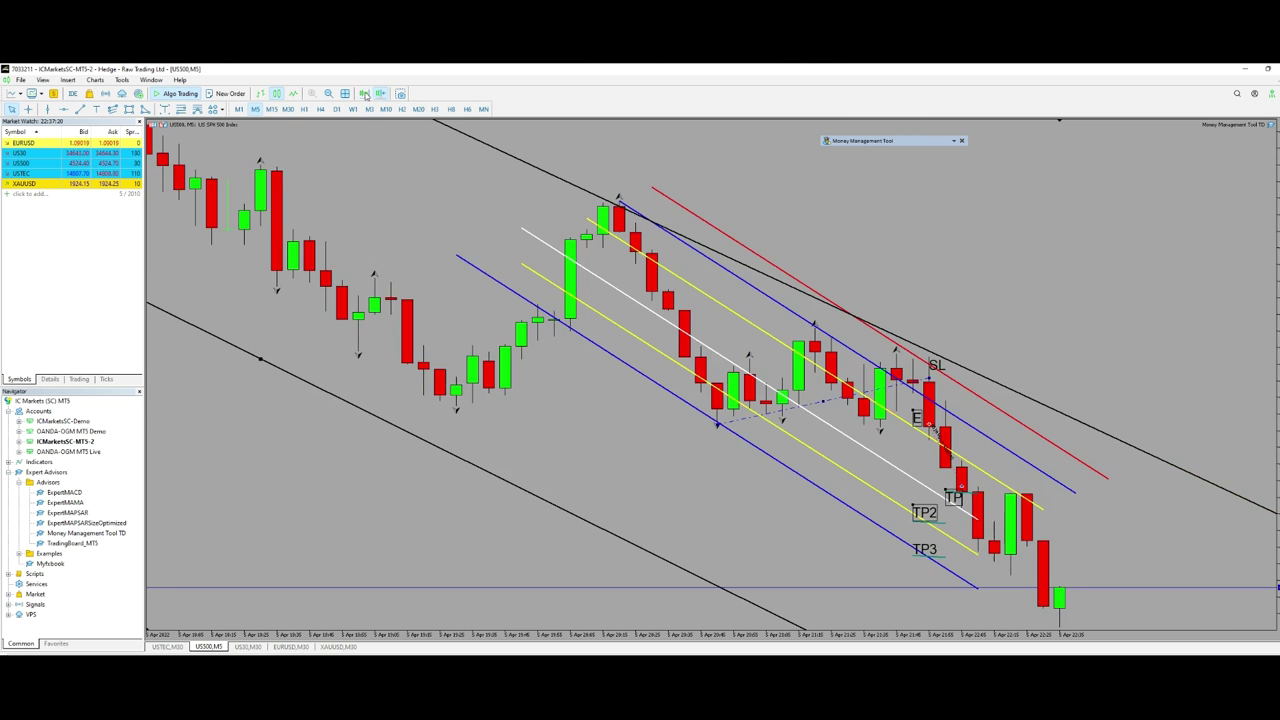
click(329, 93)
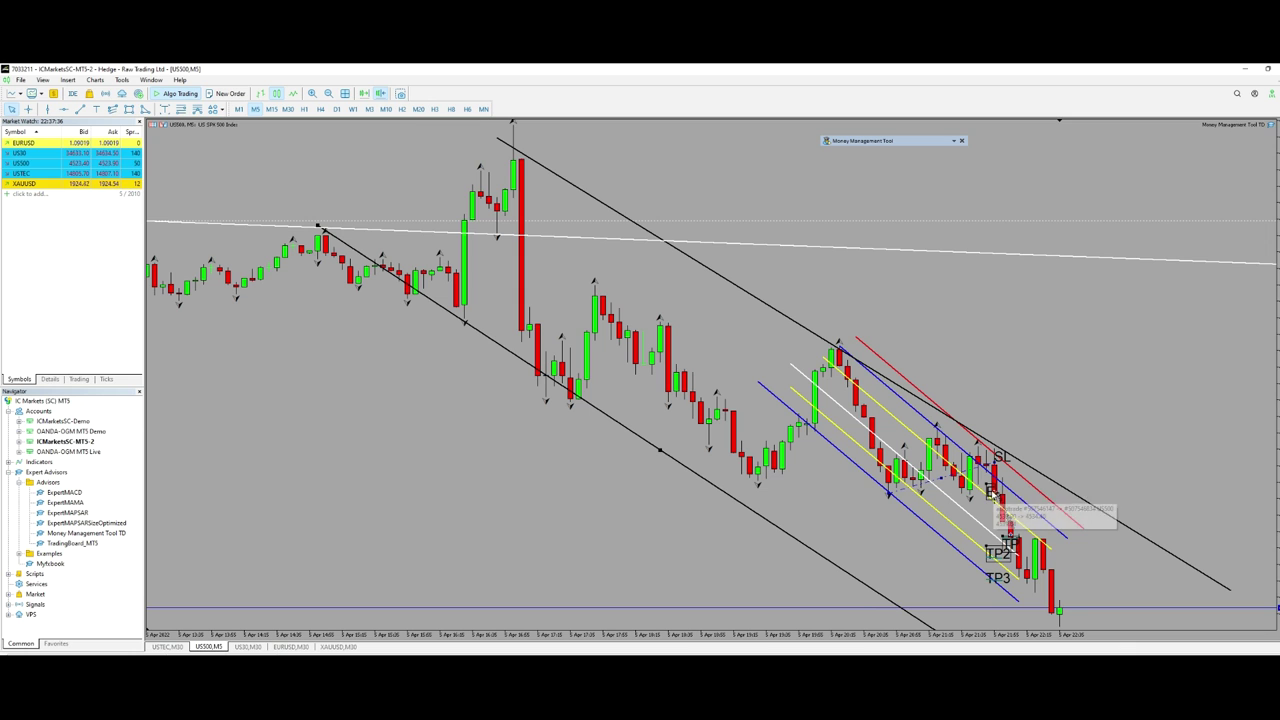
click(312, 93)
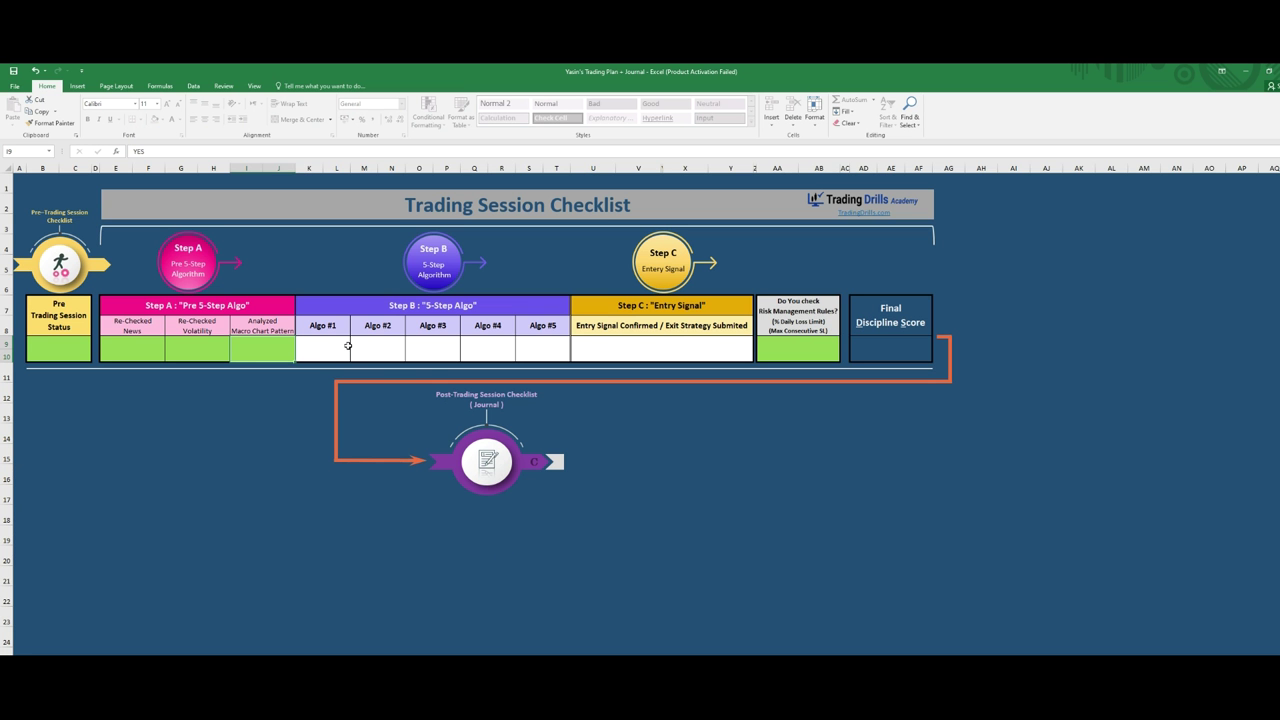
- Enter 100 for each of Algo #1 through Algo #5 in Step B
click(321, 345)
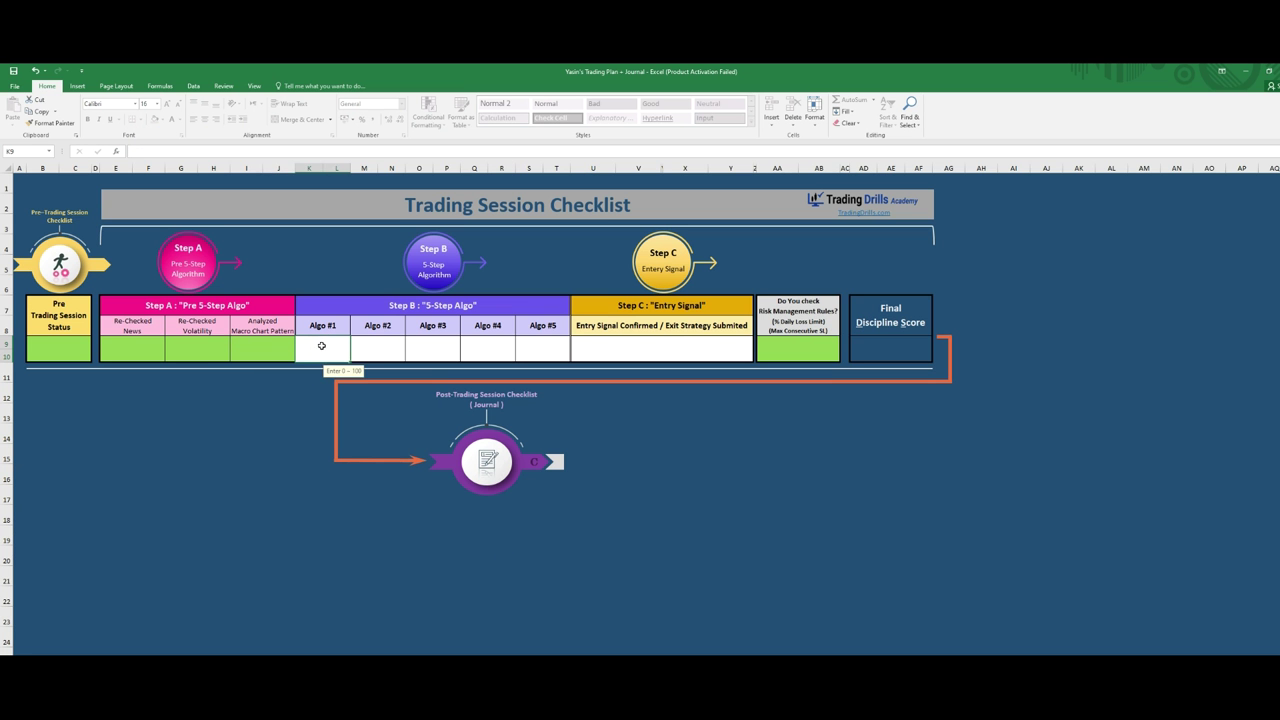
text(100)
click(392, 350)
text(100)
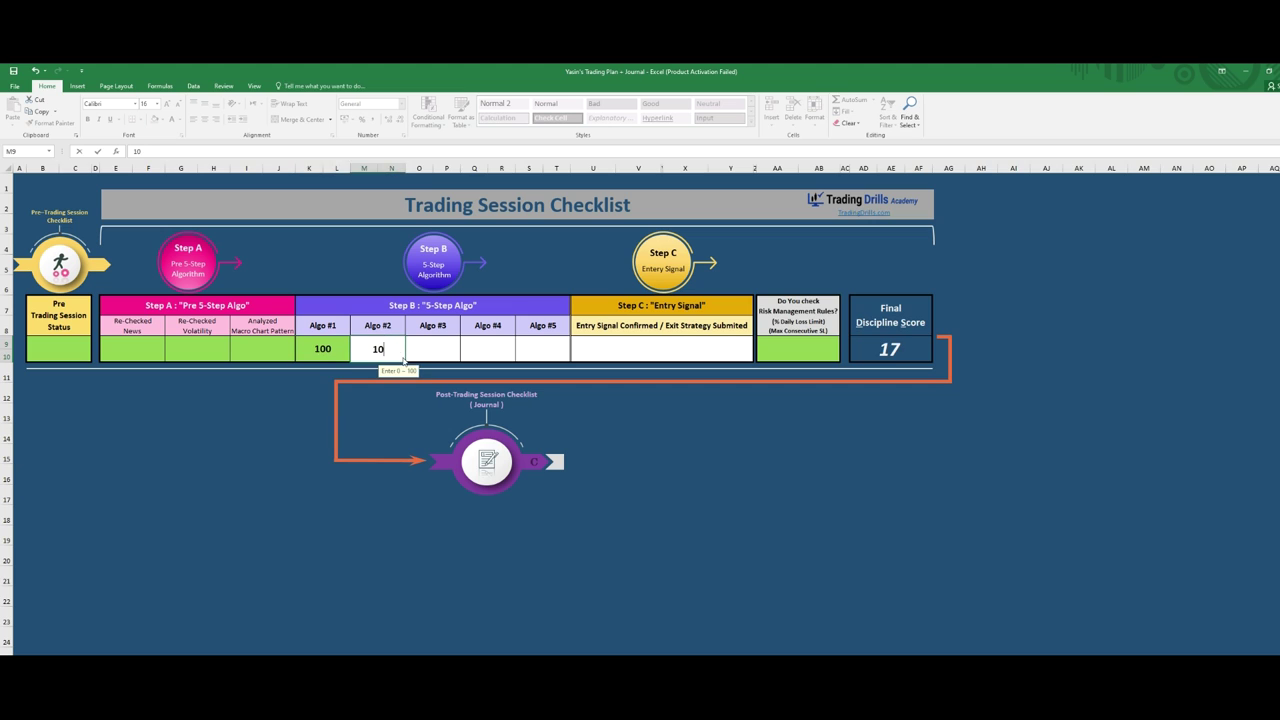
click(433, 352)
text(100)
click(473, 350)
text(100)
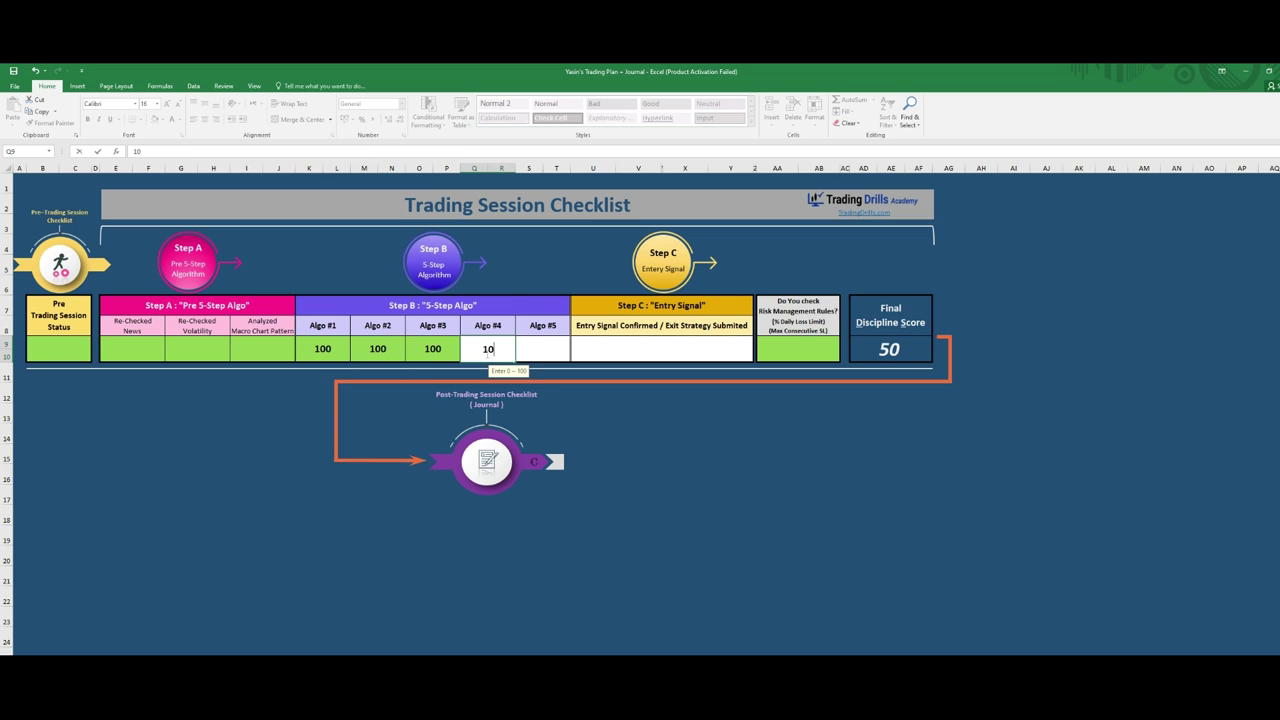
click(537, 348)
text(100)
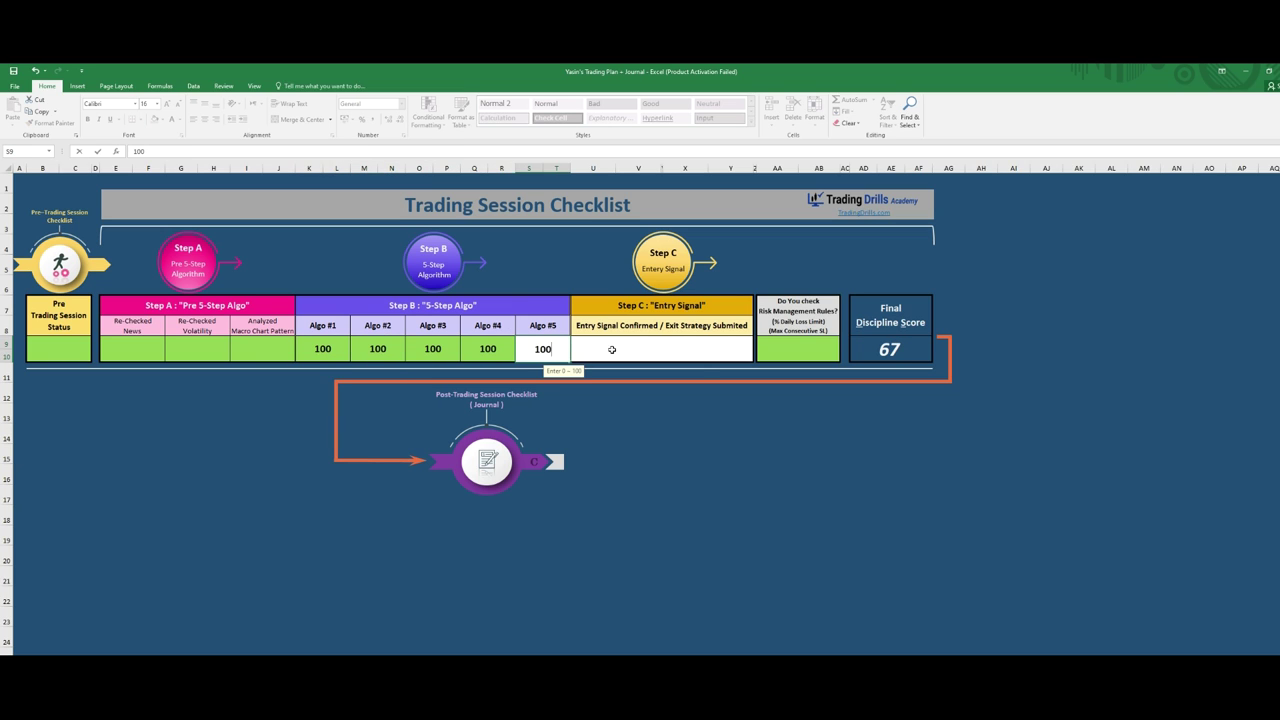
click(611, 349)
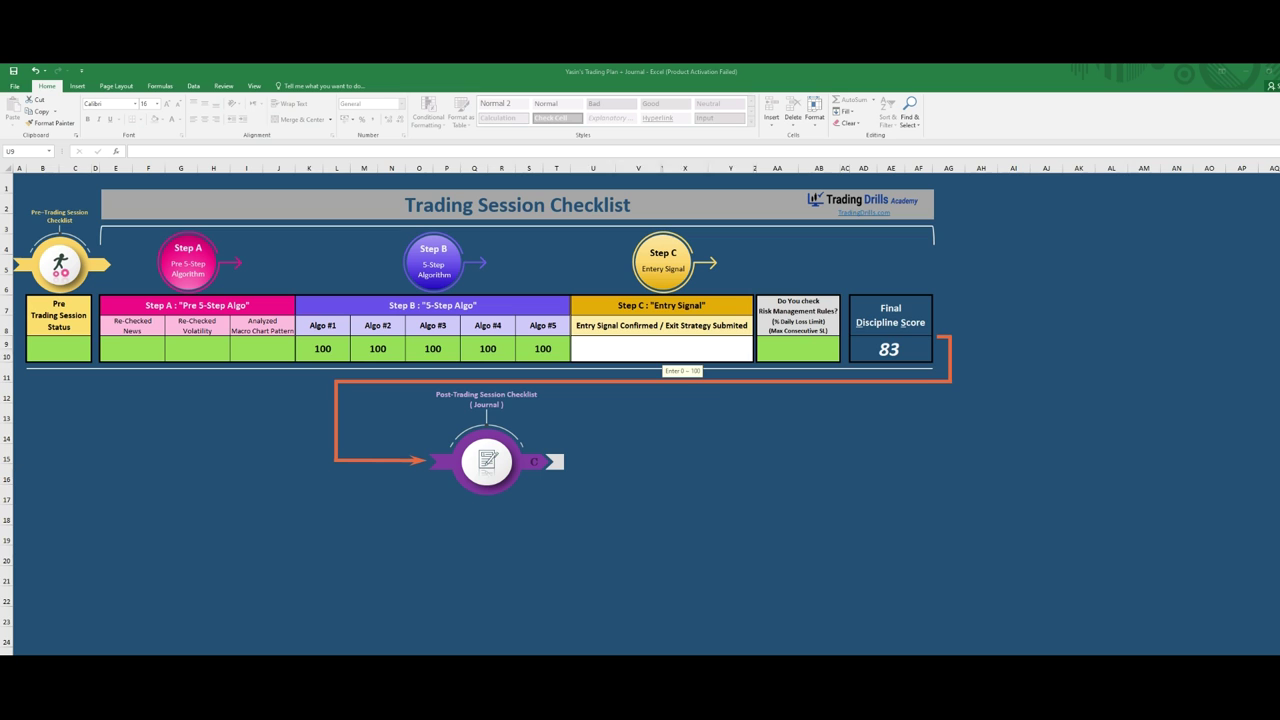
- Enter one more 100 score, then deselect the TP3 line on the US500 M5 chart
click(642, 344)
text(100)
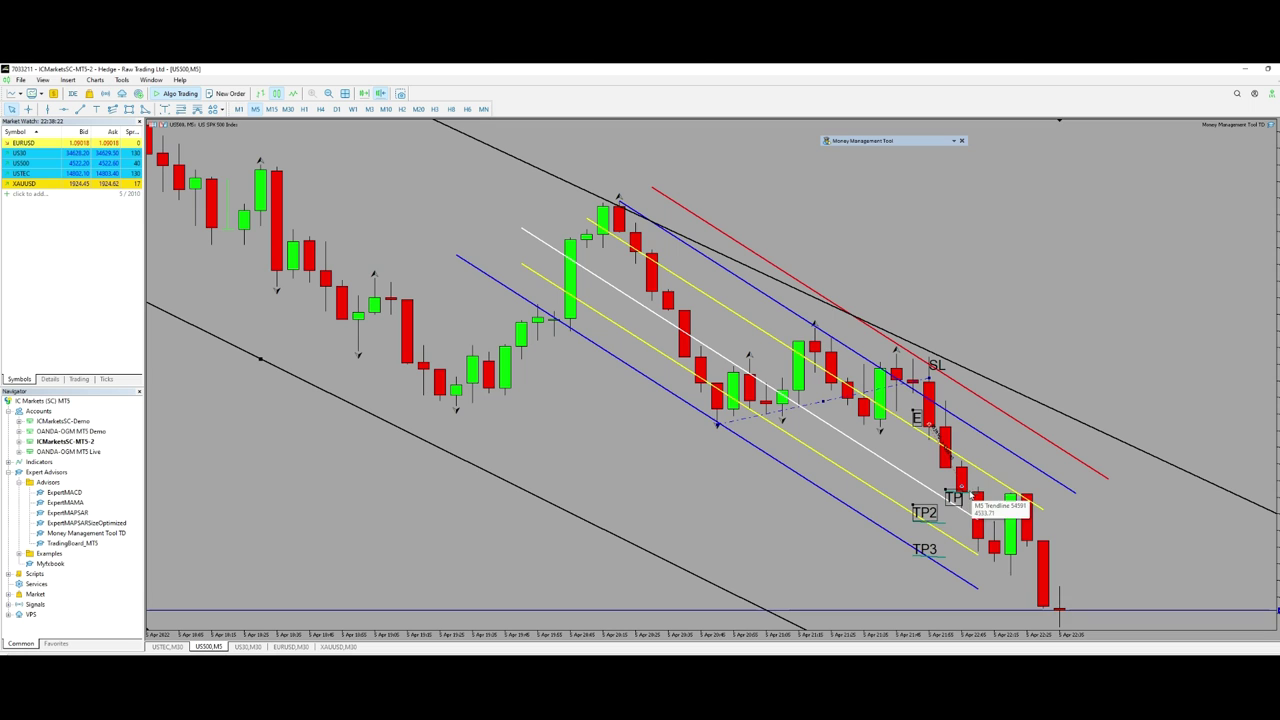
click(938, 560)
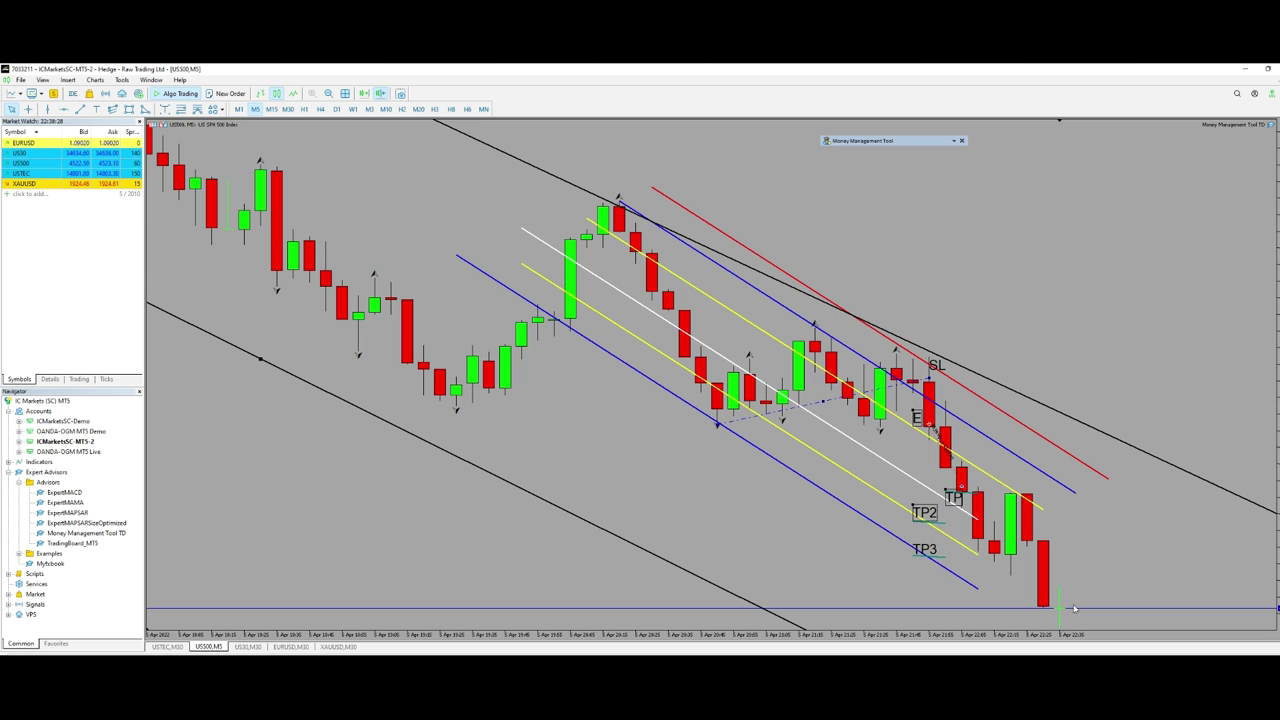